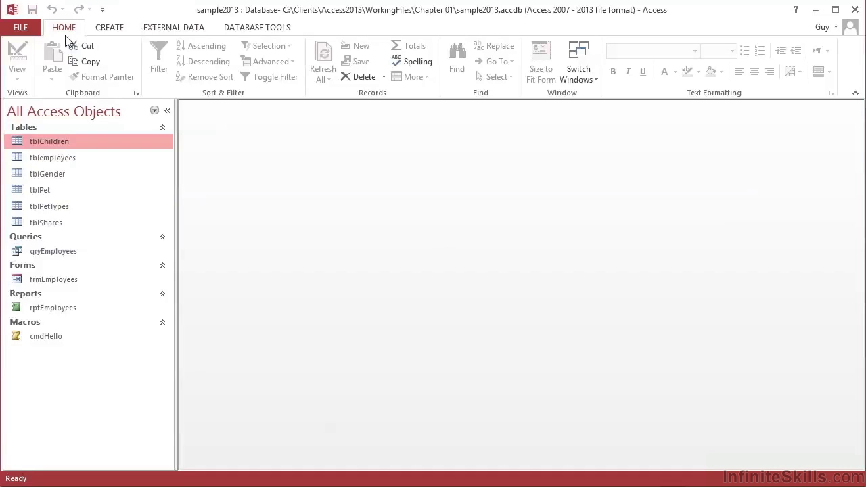
- Review the commands for creating objects, exchanging external data and using database tools, and look over the database's file information
{"action": "left_click", "coordinate": [113, 33]}
{"action": "left_click", "coordinate": [162, 32]}
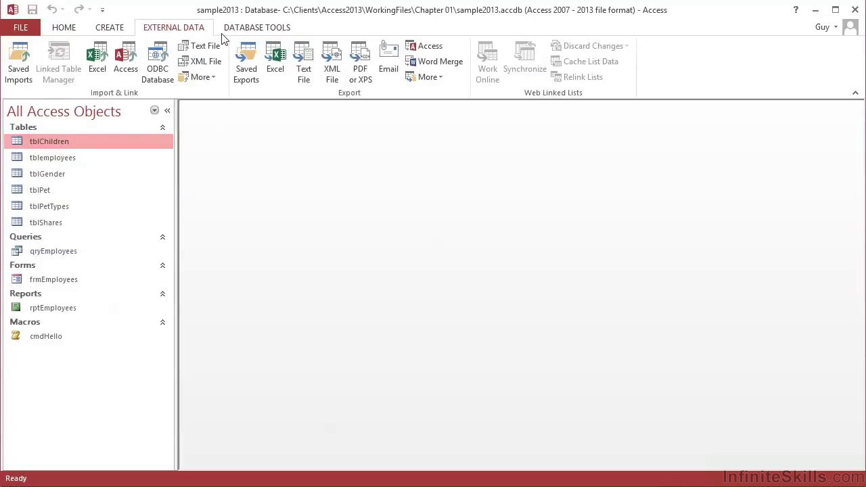
{"action": "left_click", "coordinate": [238, 32]}
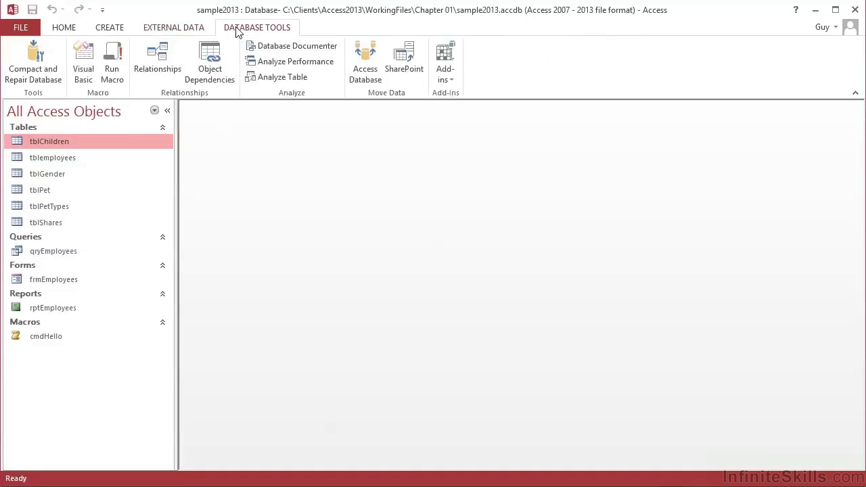
{"action": "left_click", "coordinate": [22, 29]}
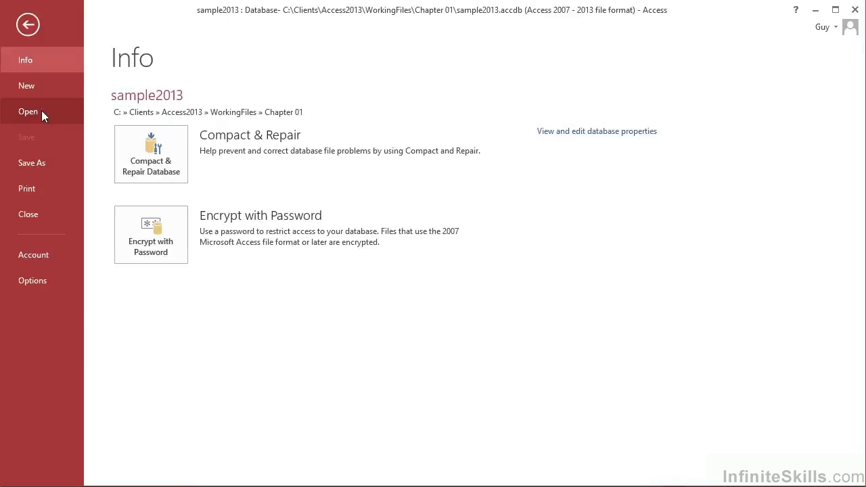
{"action": "left_click", "coordinate": [29, 28]}
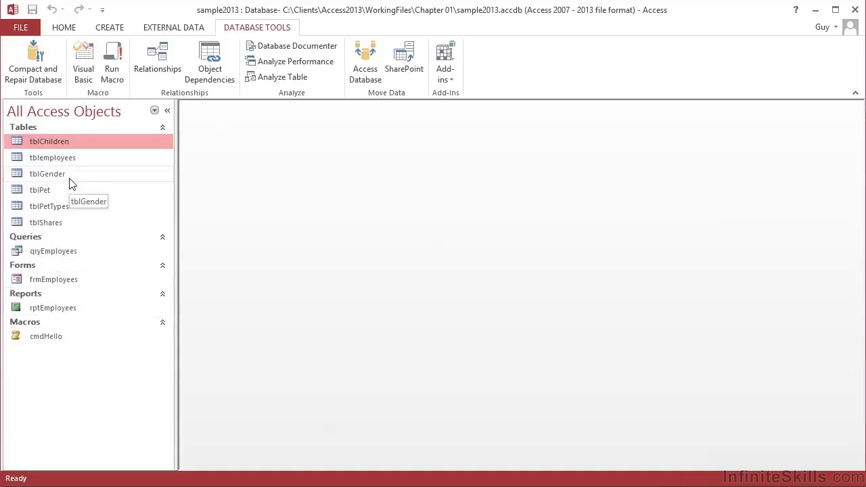
- Run the cmdHello macro and dismiss its message
{"action": "double_click", "coordinate": [53, 341]}
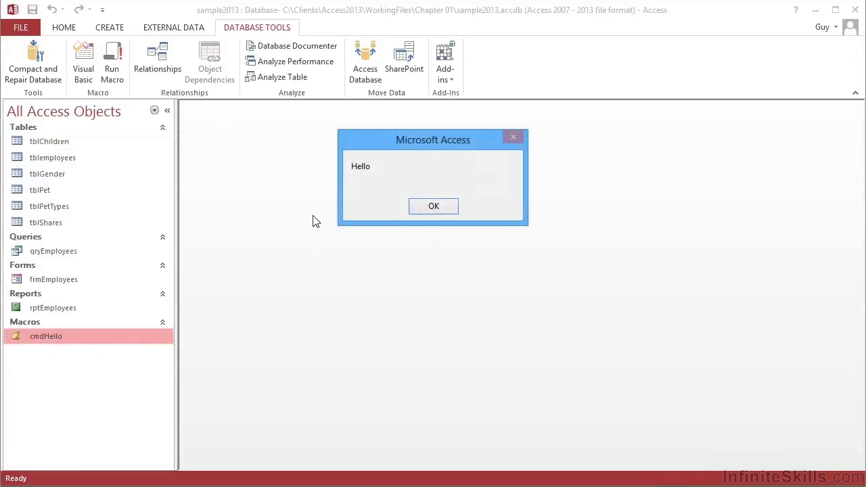
{"action": "left_click", "coordinate": [434, 207]}
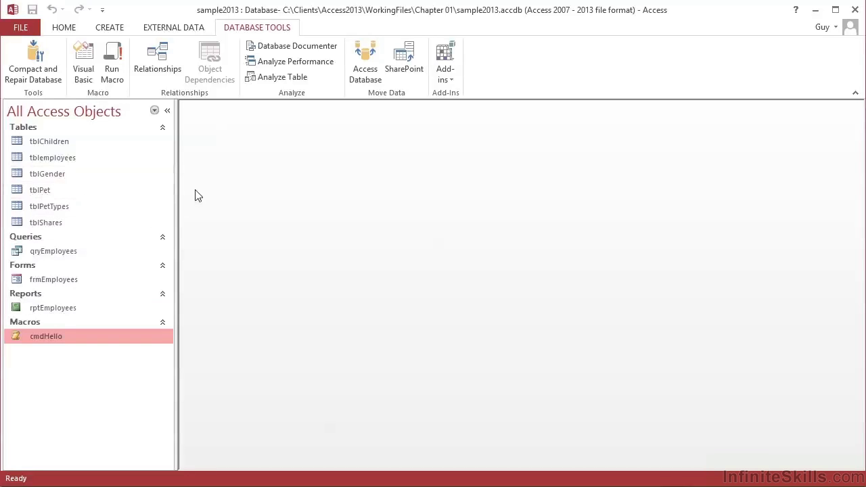
- Collapse the Queries, Forms and Tables groups in the object list and expand all three again
{"action": "left_click", "coordinate": [162, 239]}
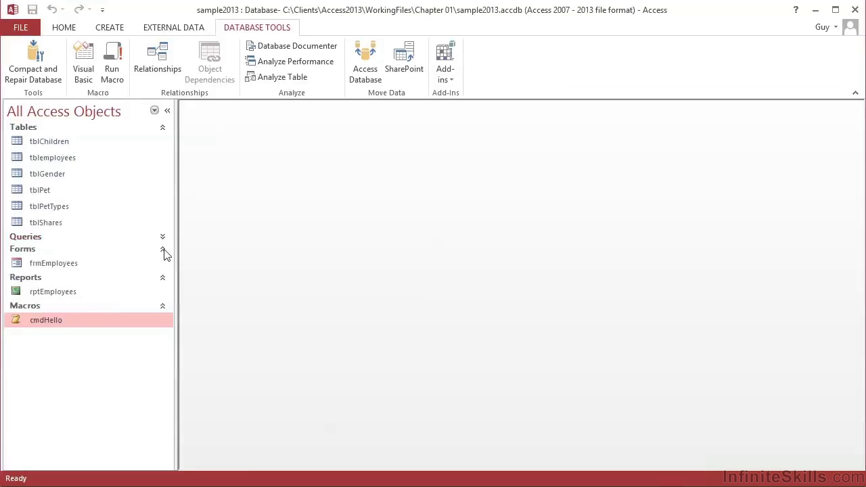
{"action": "left_click", "coordinate": [163, 249]}
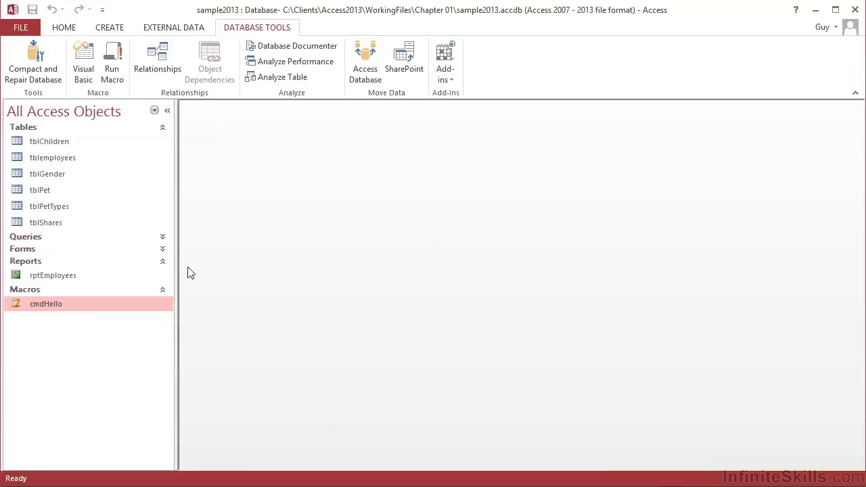
{"action": "left_click", "coordinate": [164, 128]}
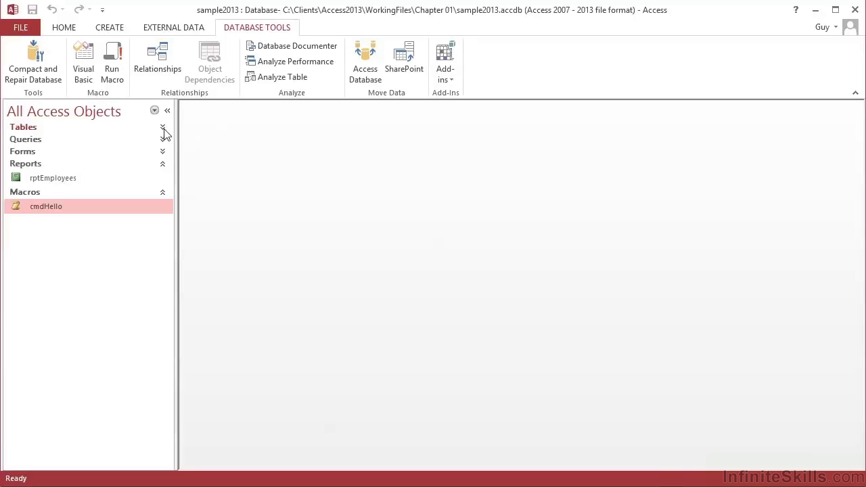
{"action": "left_click", "coordinate": [164, 129]}
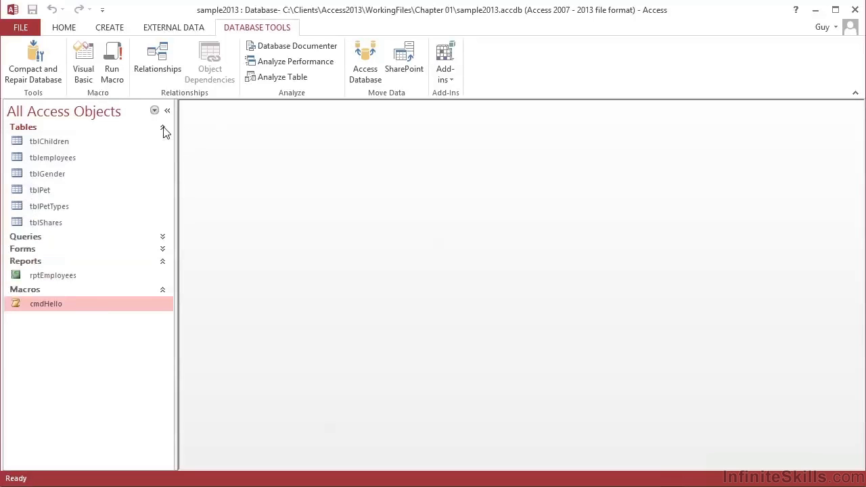
{"action": "left_click", "coordinate": [163, 238]}
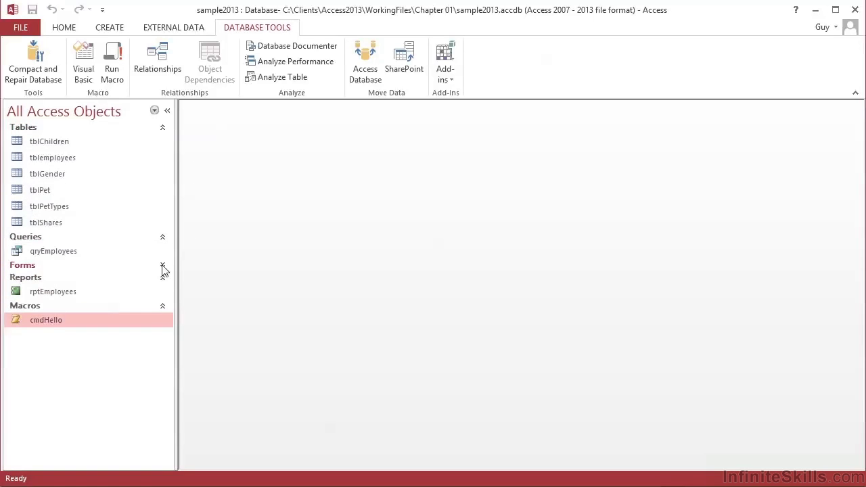
{"action": "left_click", "coordinate": [163, 265]}
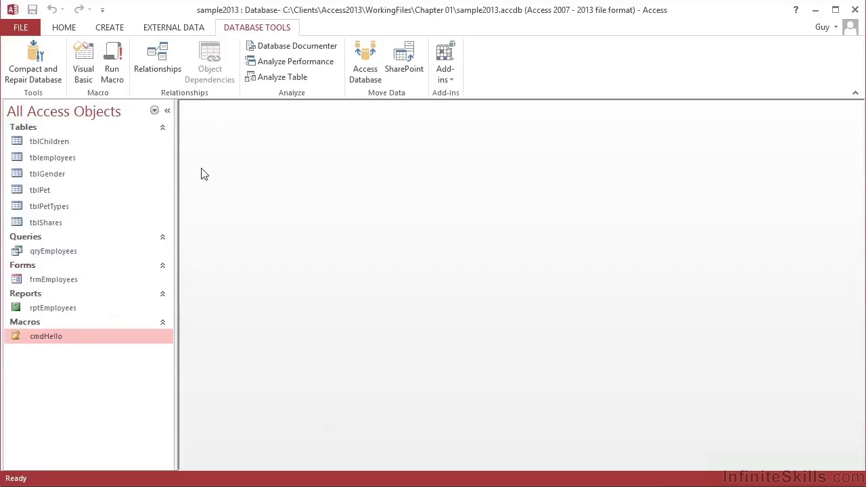
- Collapse and reopen the Navigation Pane, and resize it so its full All Access Objects heading fits
{"action": "left_click", "coordinate": [167, 111]}
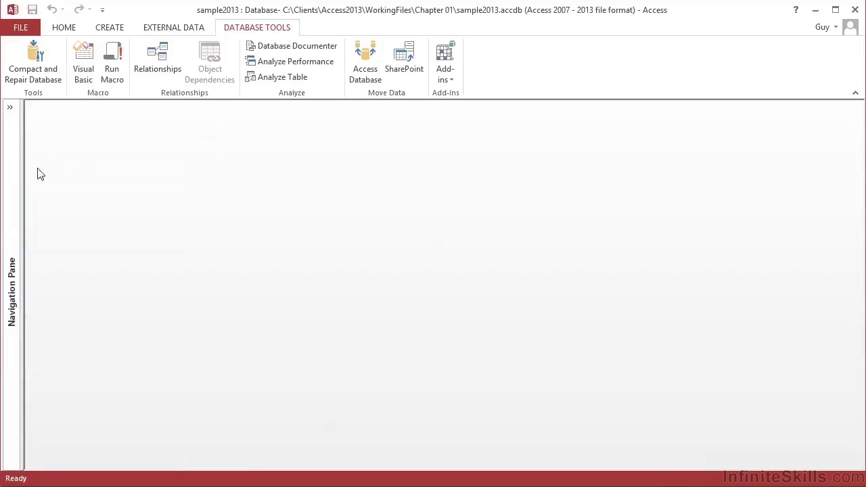
{"action": "left_click", "coordinate": [9, 108]}
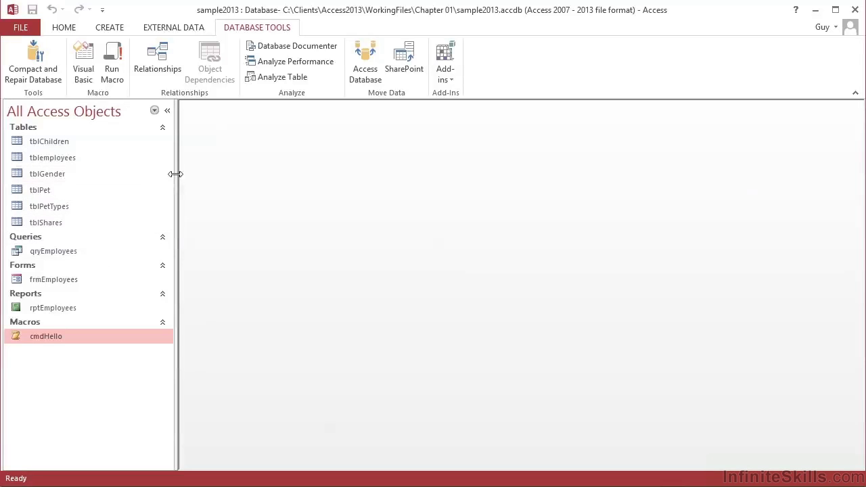
{"action": "left_click_drag", "start_coordinate": [176, 174], "coordinate": [243, 174]}
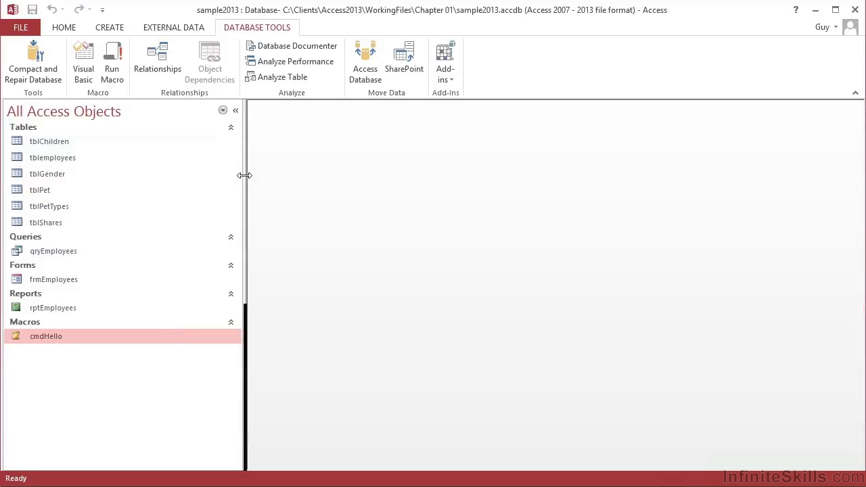
{"action": "left_click_drag", "start_coordinate": [181, 175], "coordinate": [99, 180]}
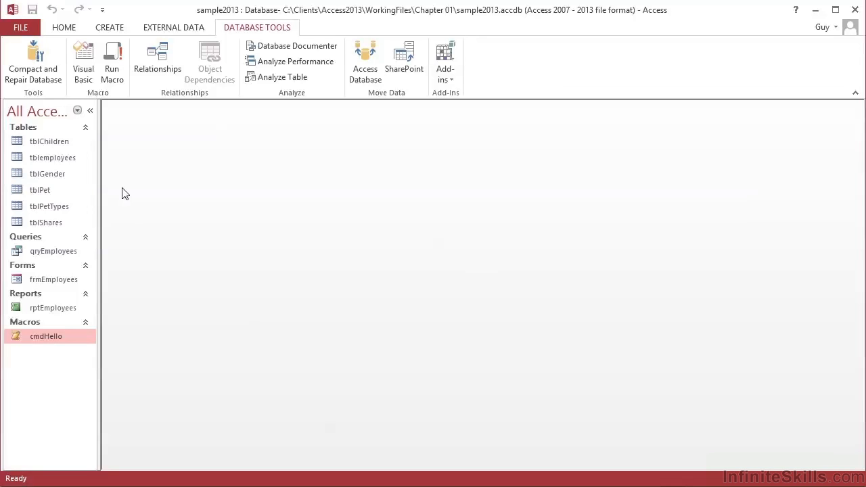
{"action": "left_click_drag", "start_coordinate": [100, 170], "coordinate": [168, 168]}
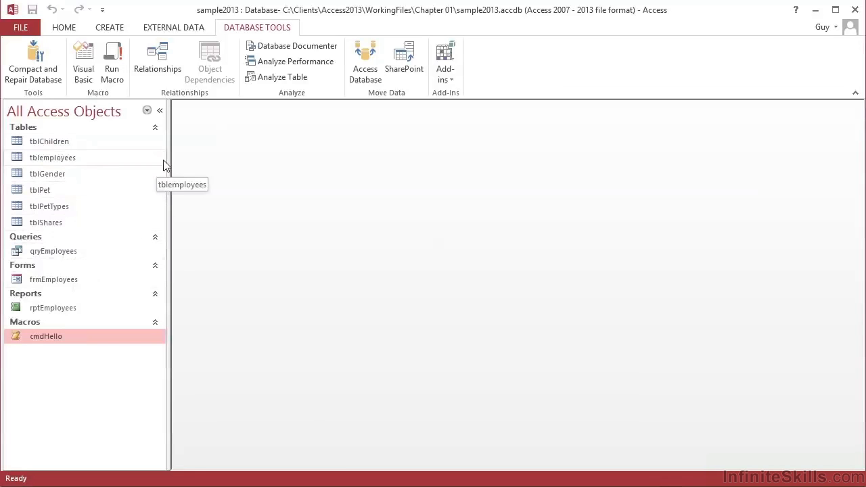
- Categorize the database objects by Tables and Related Views, Created Date, Modified Date and Custom in turn, returning to Object Type
{"action": "left_click", "coordinate": [147, 111]}
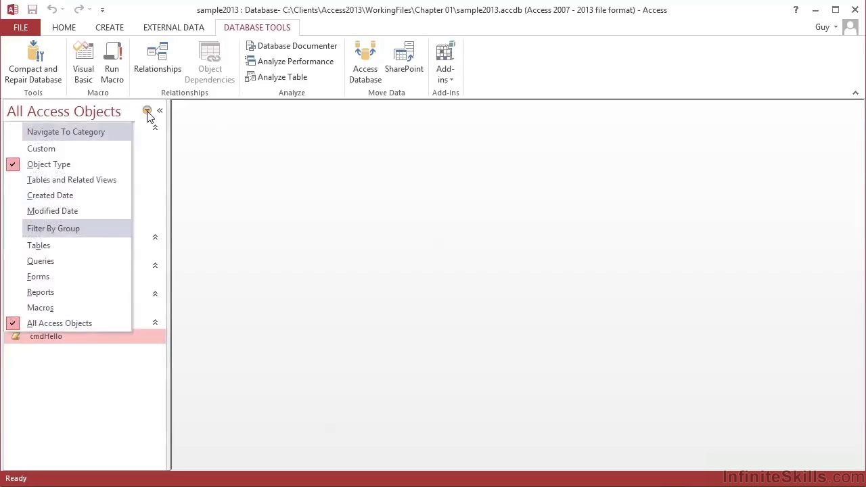
{"action": "left_click", "coordinate": [83, 181]}
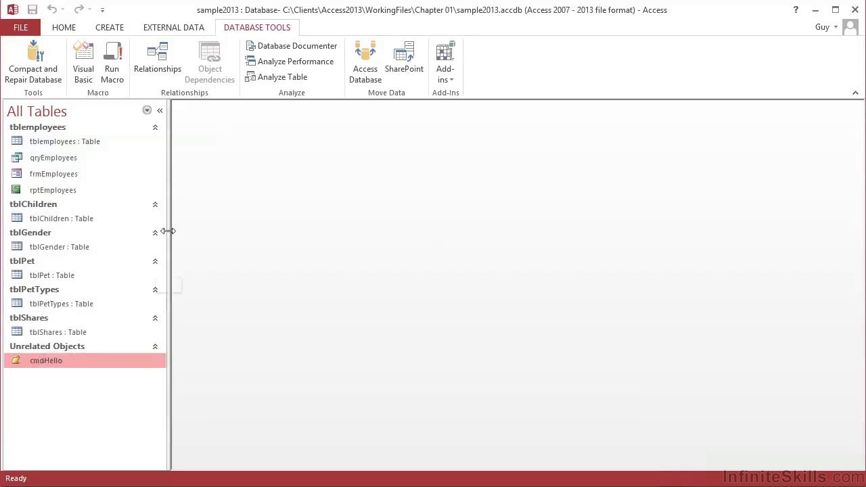
{"action": "left_click", "coordinate": [146, 111]}
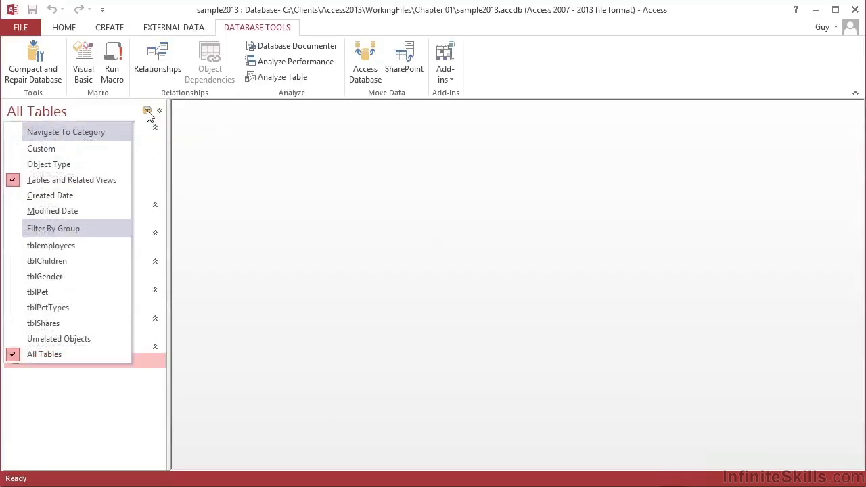
{"action": "left_click", "coordinate": [65, 195]}
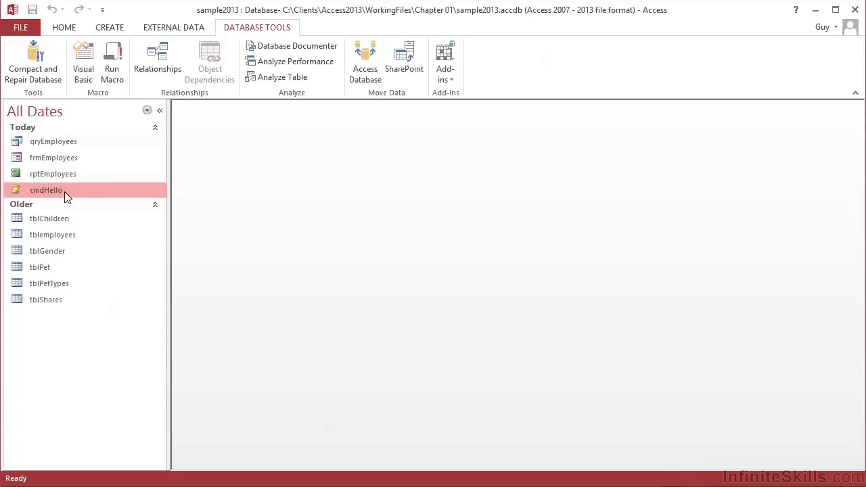
{"action": "left_click", "coordinate": [147, 111]}
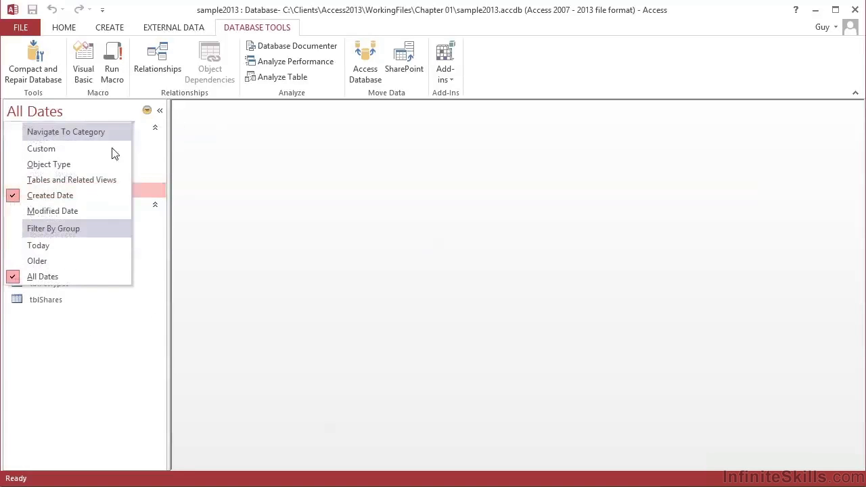
{"action": "left_click", "coordinate": [63, 211]}
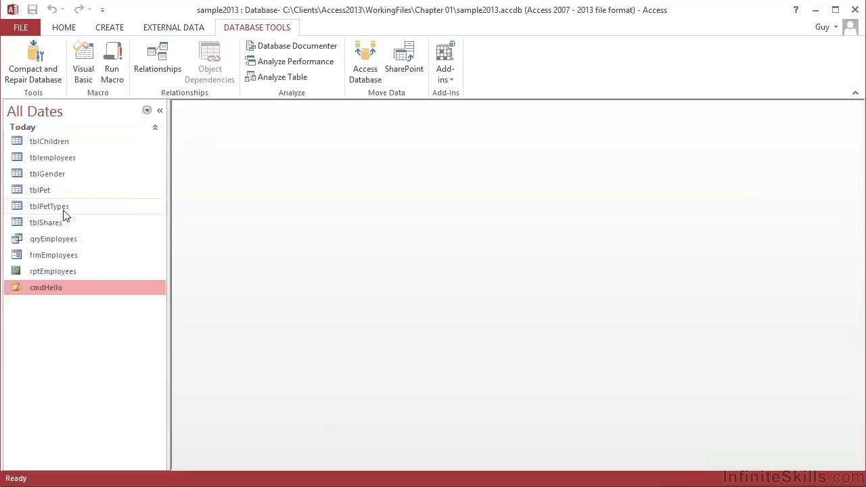
{"action": "left_click", "coordinate": [147, 110]}
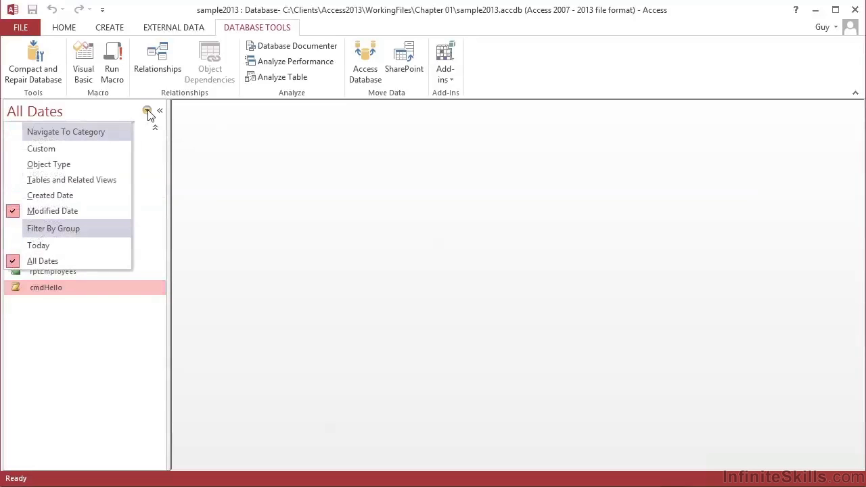
{"action": "left_click", "coordinate": [71, 150]}
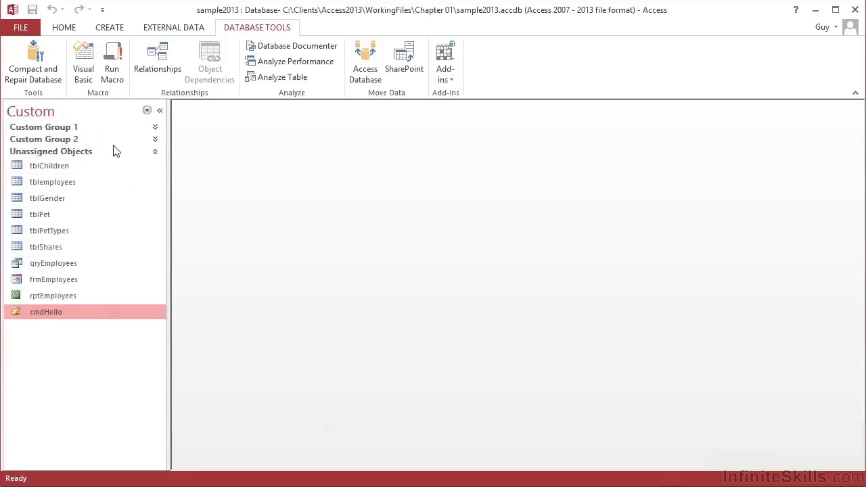
{"action": "left_click", "coordinate": [147, 111]}
{"action": "left_click", "coordinate": [66, 166]}
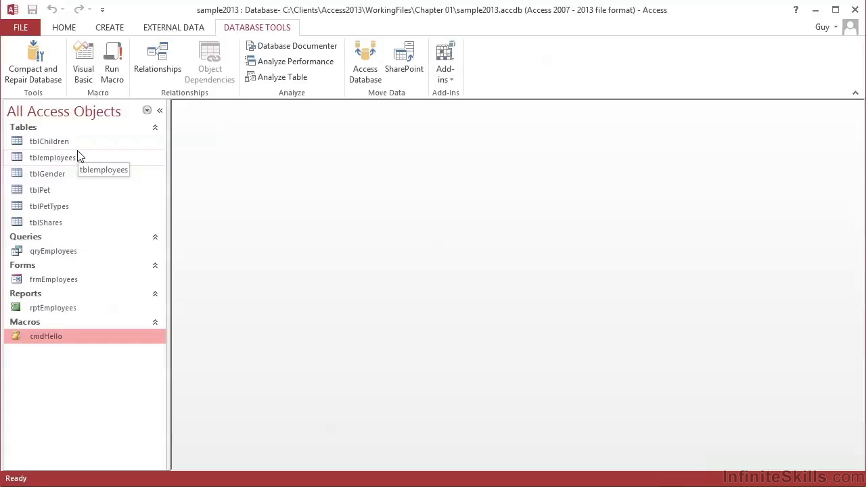
- Filter the object list to show only Tables, and restore it to All Access Objects
{"action": "left_click", "coordinate": [147, 112]}
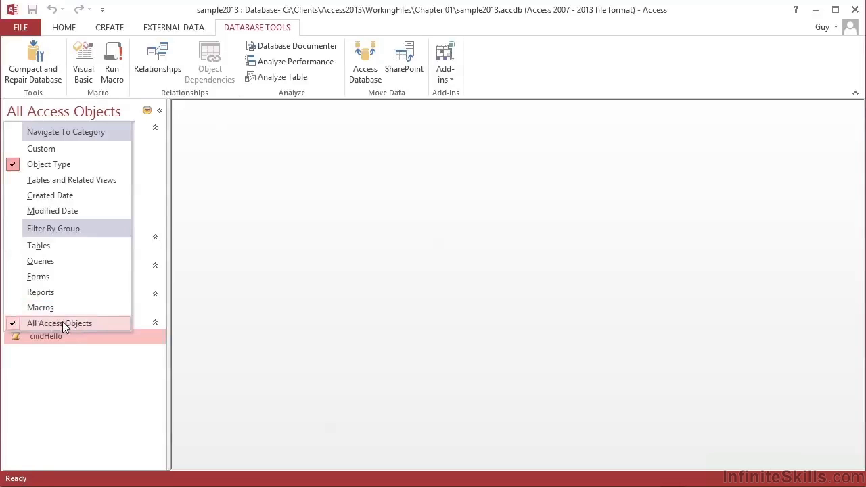
{"action": "left_click", "coordinate": [48, 246]}
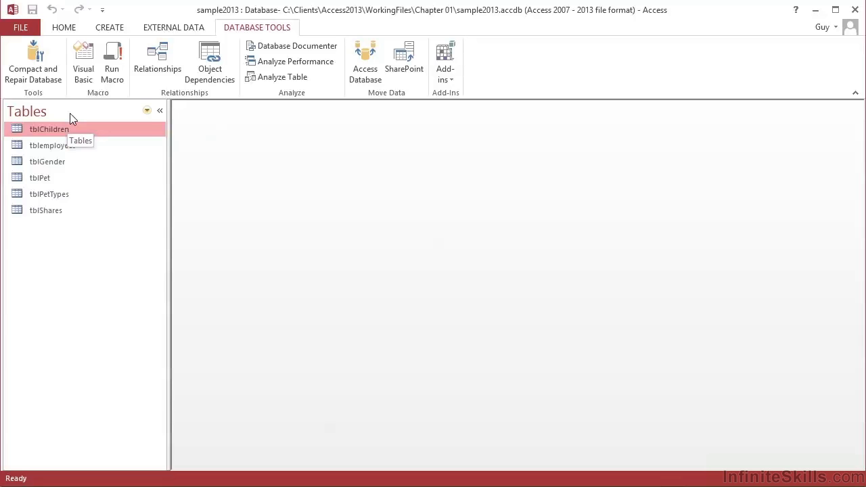
{"action": "left_click", "coordinate": [146, 111]}
{"action": "left_click", "coordinate": [70, 325]}
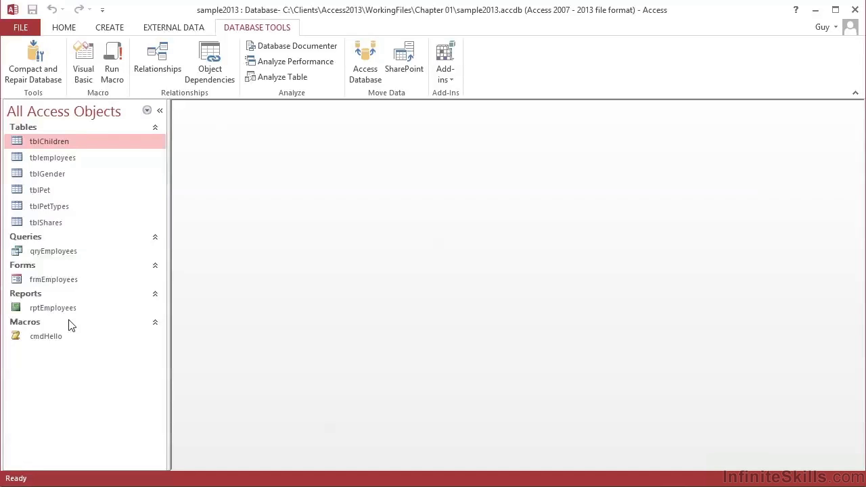
- Open the tblemployees table in Datasheet View with the Home commands available
{"action": "left_click", "coordinate": [65, 28]}
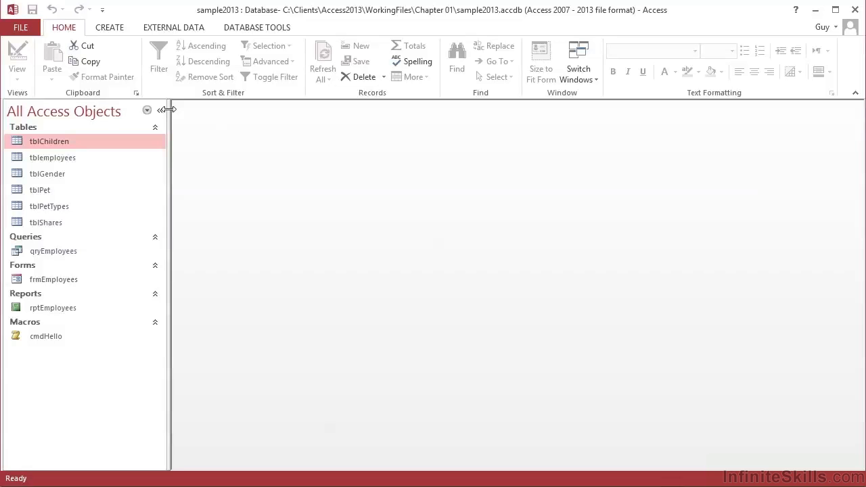
{"action": "left_click", "coordinate": [48, 161]}
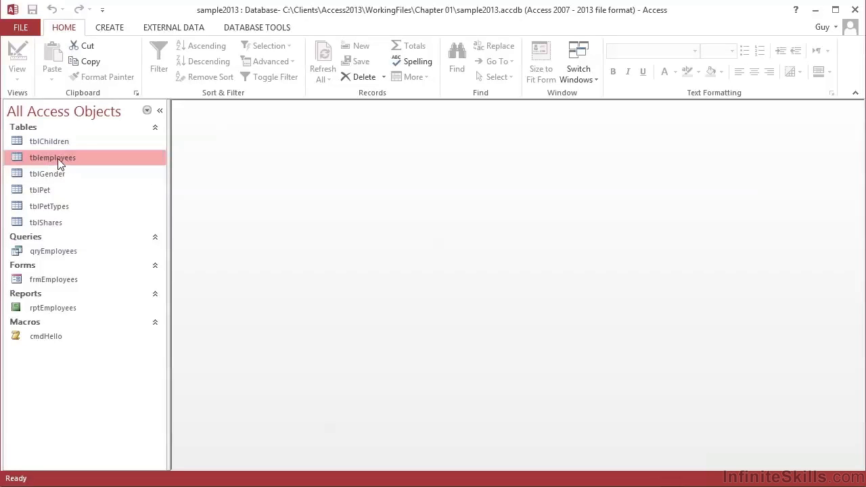
{"action": "double_click", "coordinate": [59, 163]}
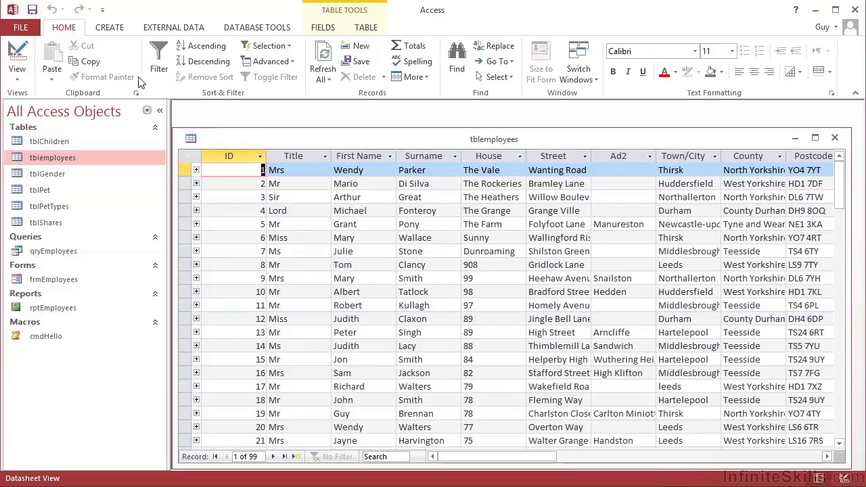
- Examine the Create, External Data and Database Tools commands, including the additional import and link sources
{"action": "left_click", "coordinate": [110, 28]}
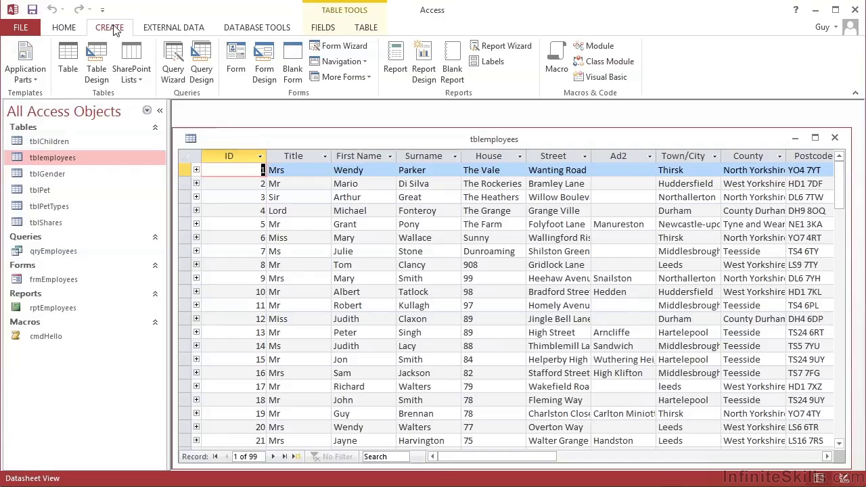
{"action": "left_click", "coordinate": [173, 28]}
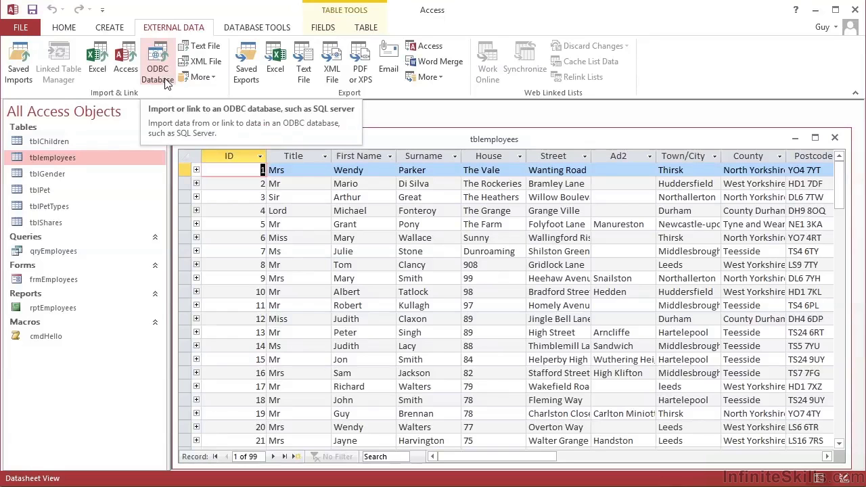
{"action": "left_click", "coordinate": [213, 72]}
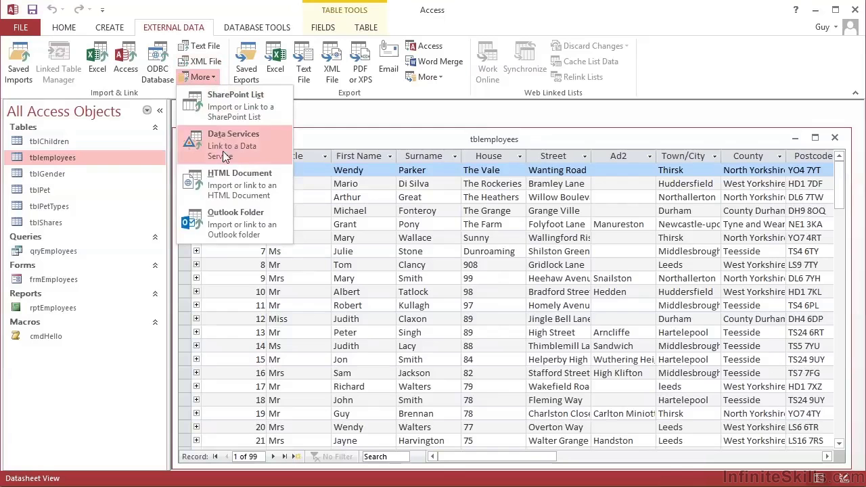
{"action": "left_click", "coordinate": [223, 79]}
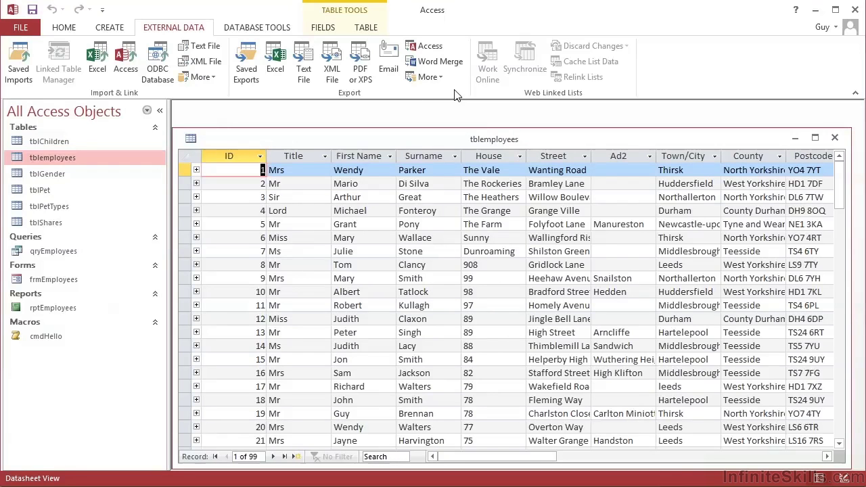
{"action": "left_click", "coordinate": [259, 28]}
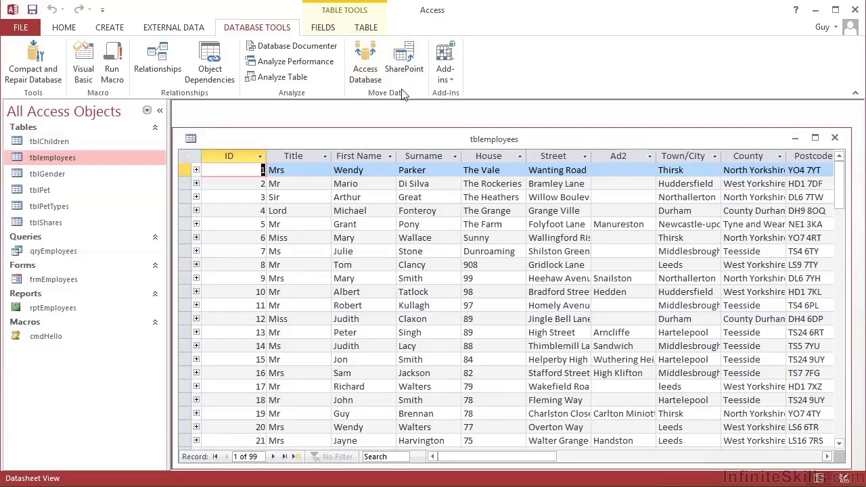
- Run through the Create, Home, External Data and Database Tools command sets again with tblemployees open
{"action": "left_click", "coordinate": [111, 28]}
{"action": "left_click", "coordinate": [69, 30]}
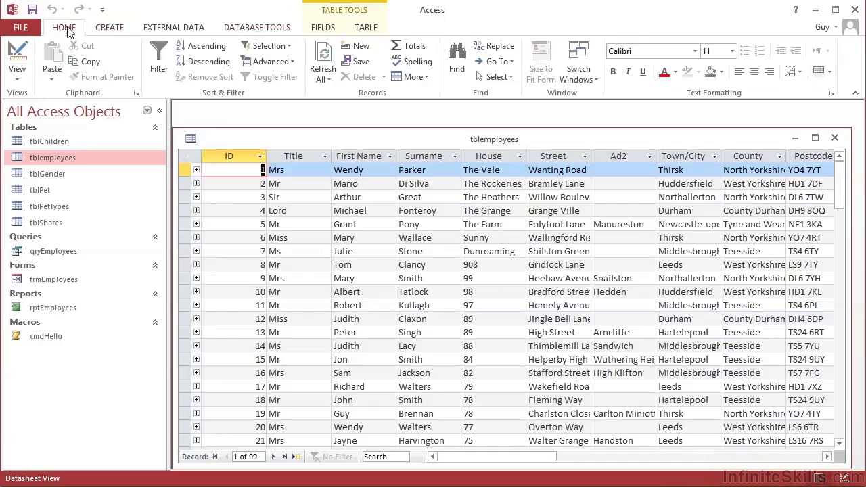
{"action": "left_click", "coordinate": [181, 30]}
{"action": "left_click", "coordinate": [236, 31]}
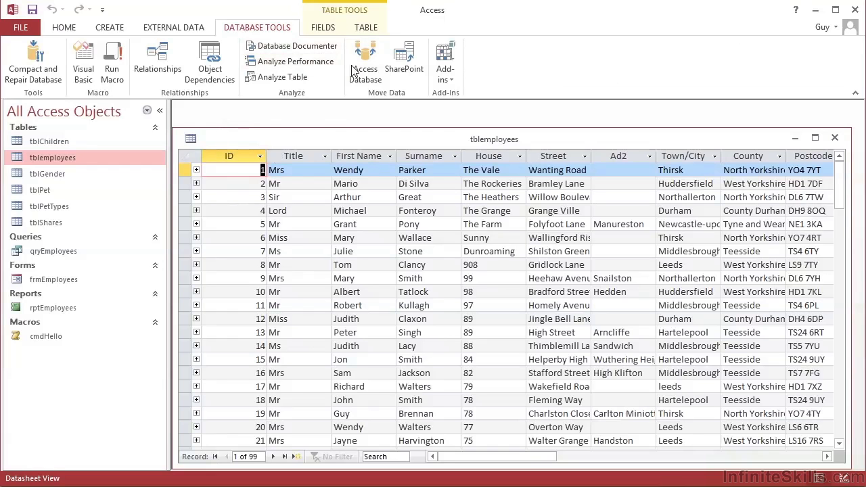
- Review the contextual Fields and Table commands for the tblemployees table, and close the table
{"action": "left_click", "coordinate": [353, 11]}
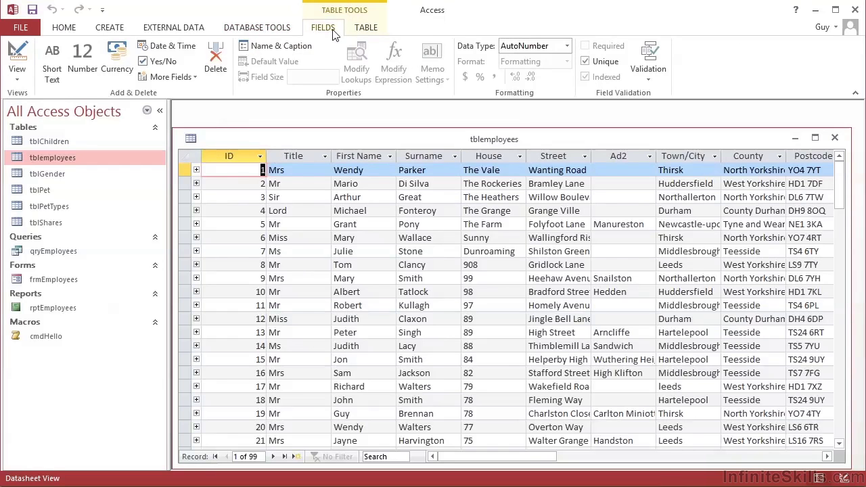
{"action": "left_click", "coordinate": [367, 29]}
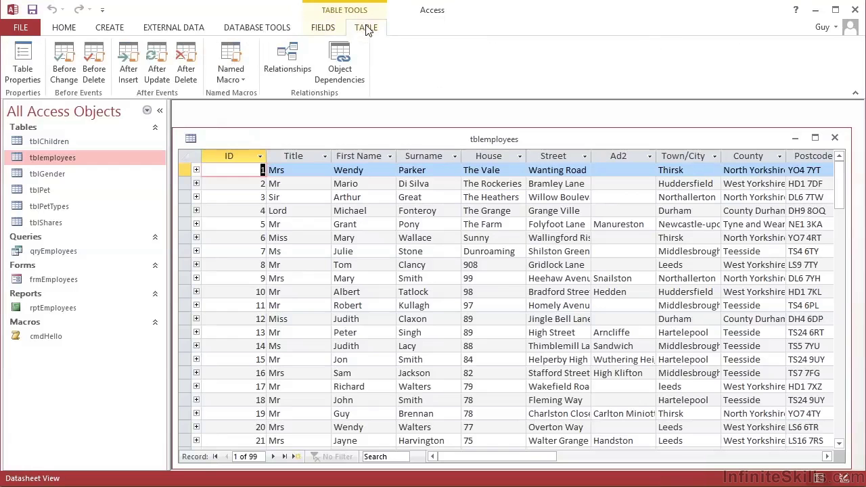
{"action": "left_click", "coordinate": [331, 30]}
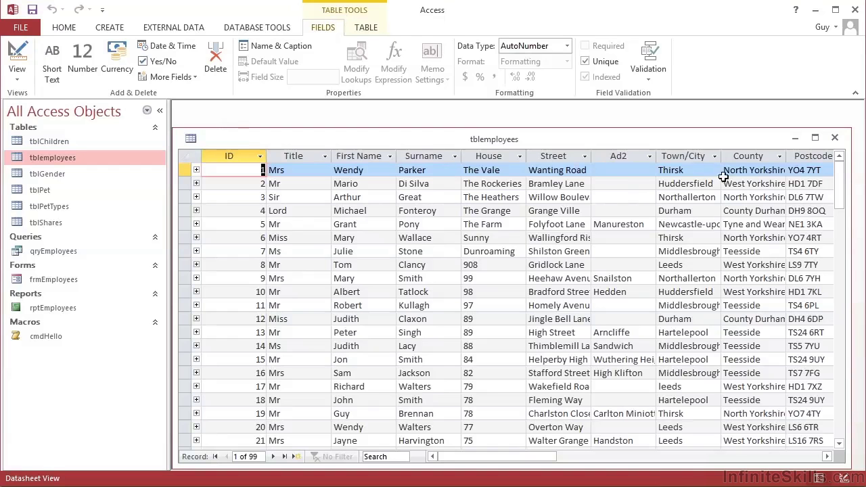
{"action": "left_click", "coordinate": [834, 138]}
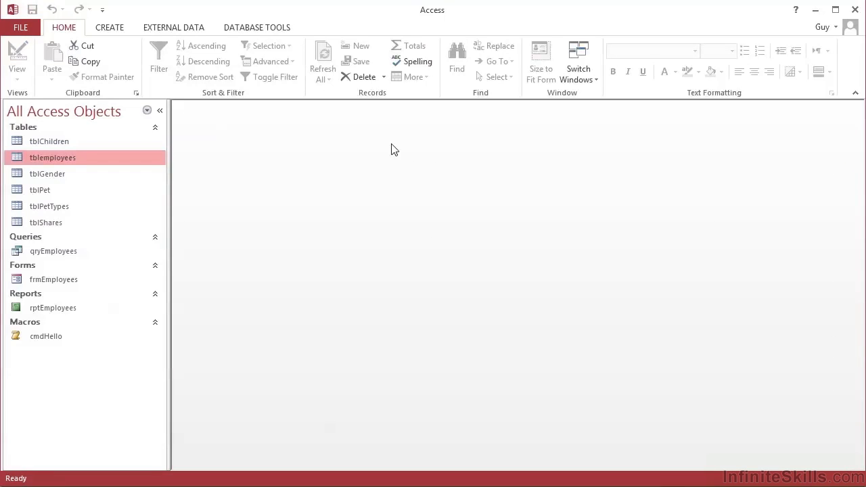
- Review the Home, Create, External Data and Database Tools commands with no database object open
{"action": "left_click", "coordinate": [121, 30]}
{"action": "left_click", "coordinate": [152, 27]}
{"action": "left_click", "coordinate": [240, 27]}
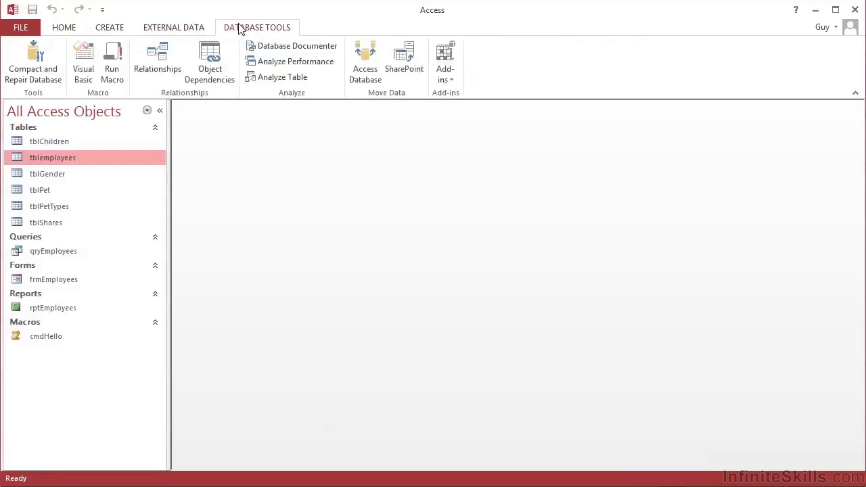
{"action": "left_click", "coordinate": [67, 31]}
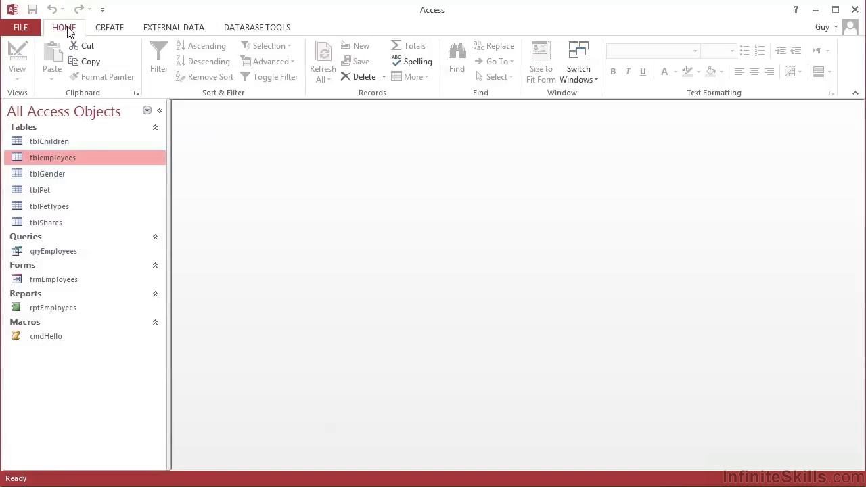
{"action": "left_click", "coordinate": [106, 33]}
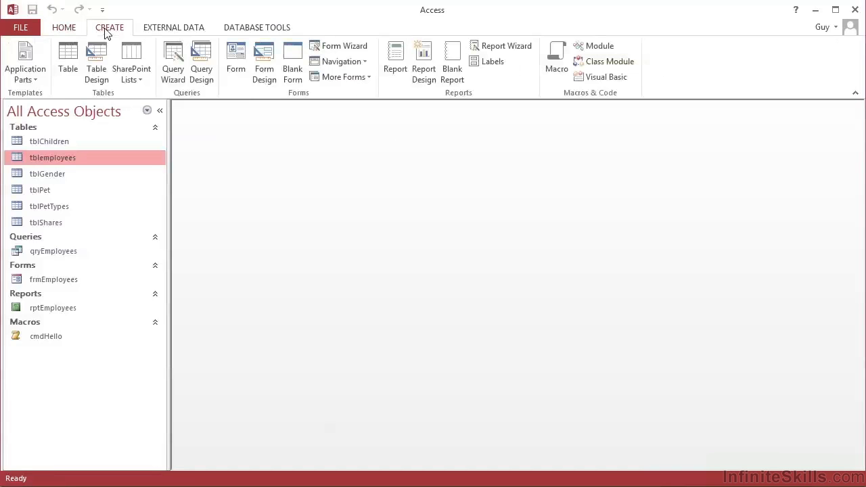
{"action": "left_click", "coordinate": [166, 33]}
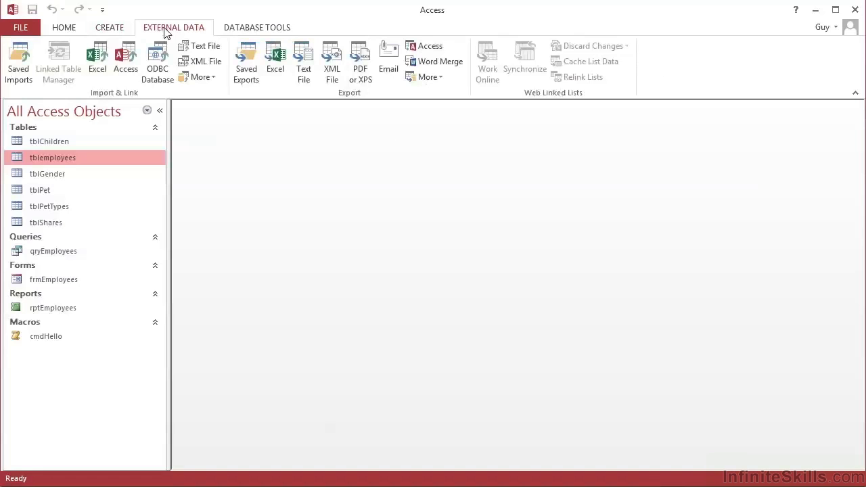
{"action": "left_click", "coordinate": [244, 33]}
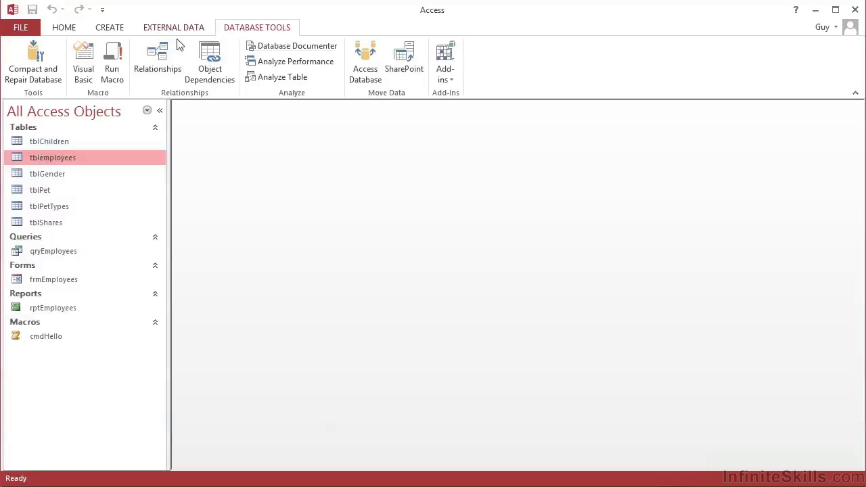
- View the sample2013 database's Info page and the General settings in Access Options, and accept the options
{"action": "left_click", "coordinate": [20, 27]}
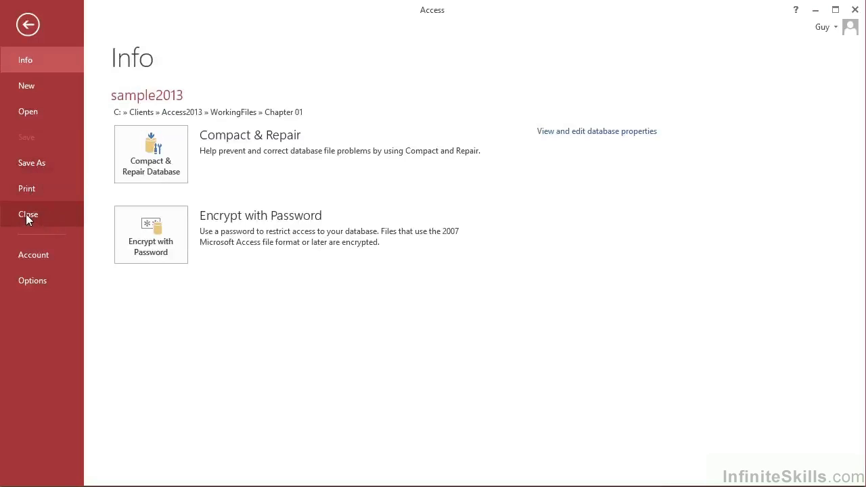
{"action": "left_click", "coordinate": [45, 280]}
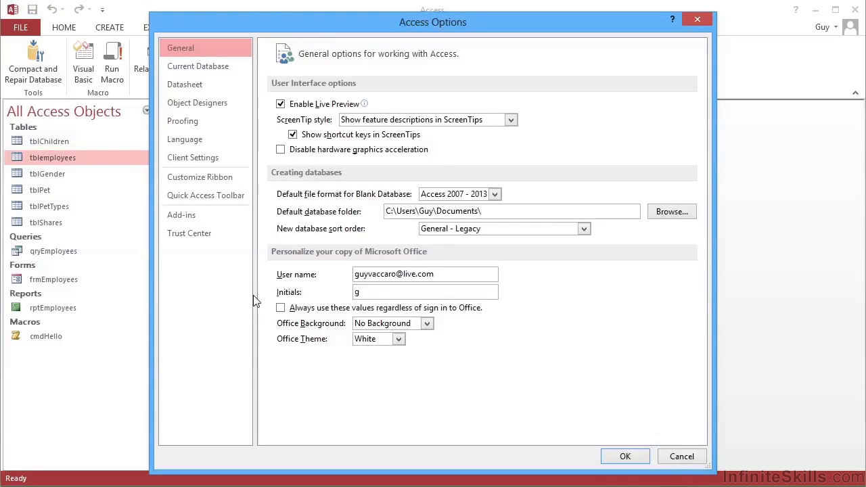
{"action": "left_click", "coordinate": [625, 457]}
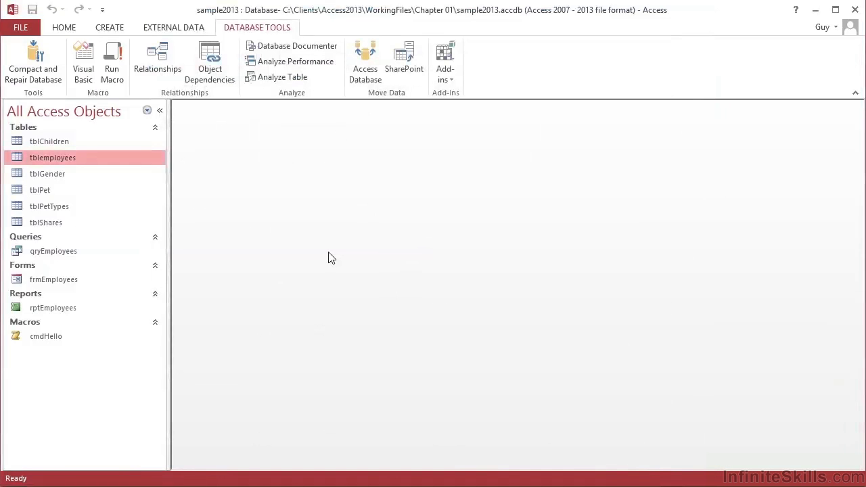